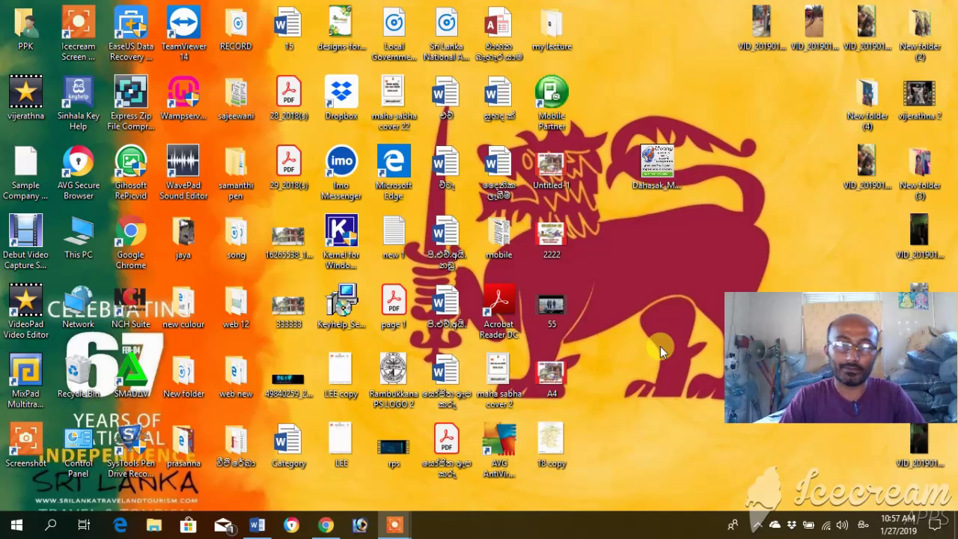
# Bring the Word document forward and switch the keyboard input language to Sinhala
pyautogui.click(256, 527)
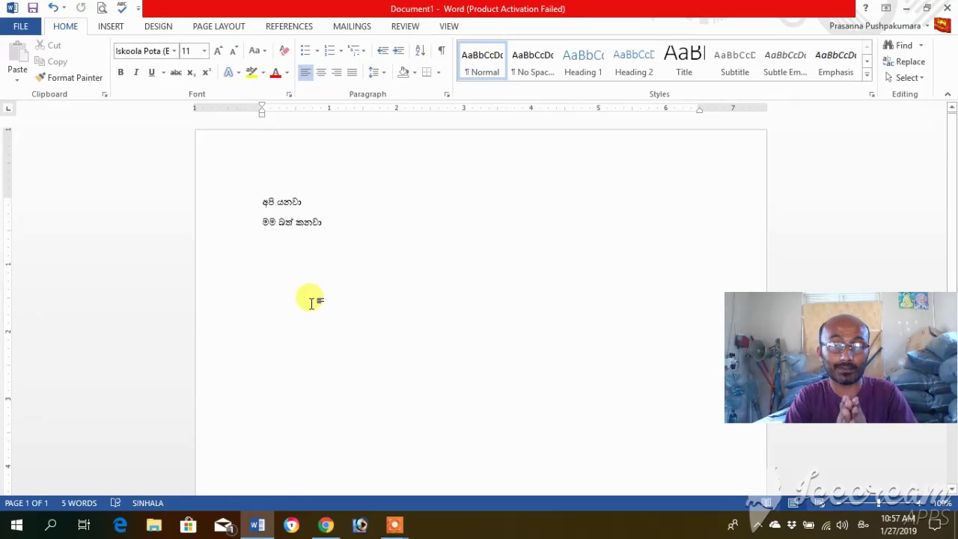
pyautogui.click(864, 526)
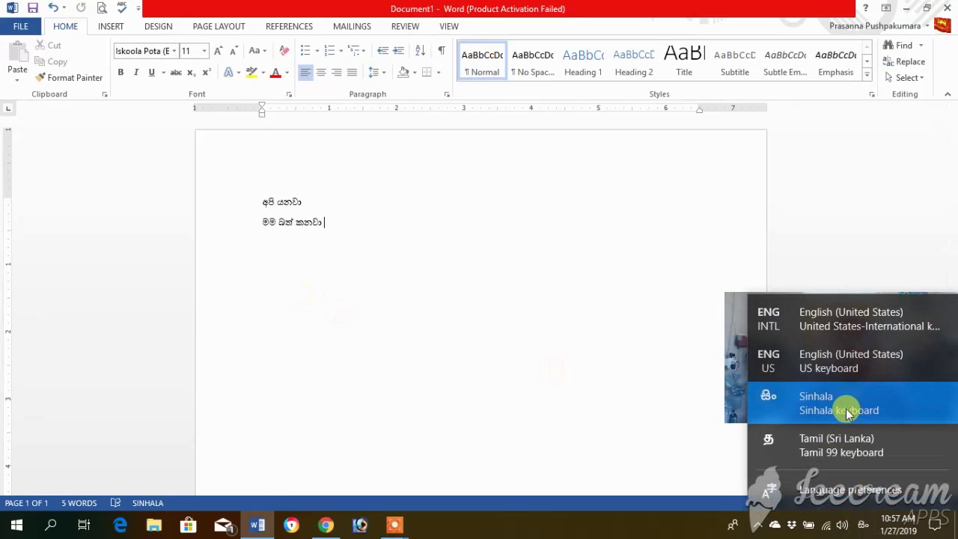
pyautogui.click(557, 321)
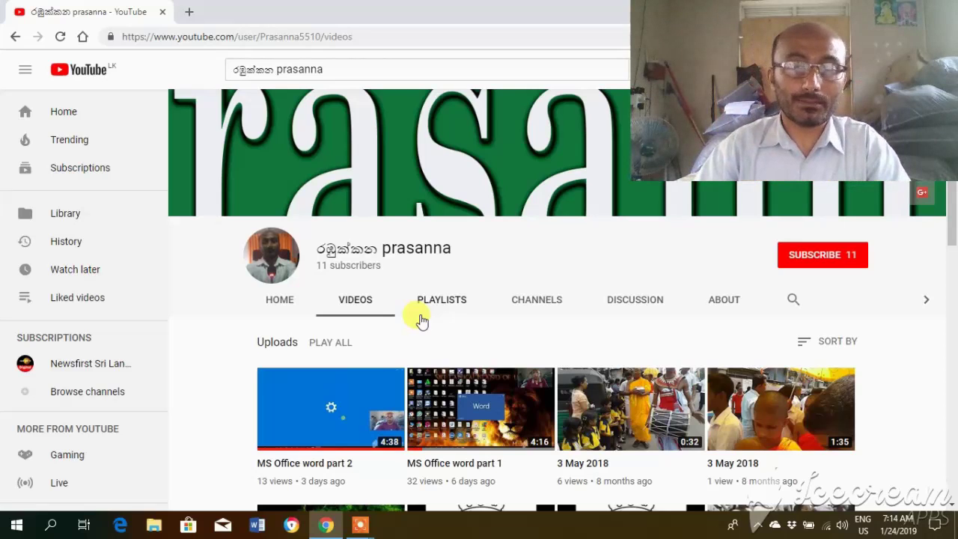
# Subscribe to the YouTube channel and turn on all notifications for it
pyautogui.click(790, 257)
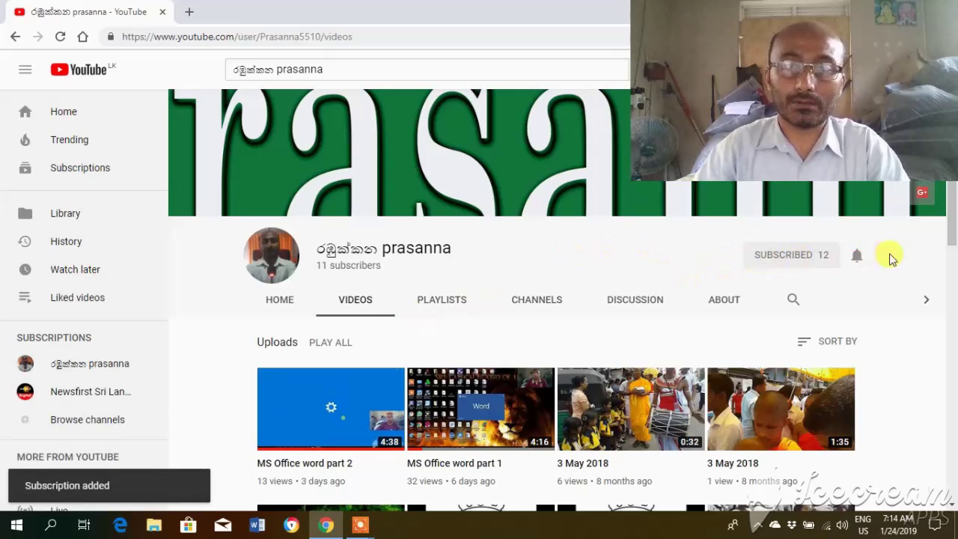
pyautogui.click(856, 258)
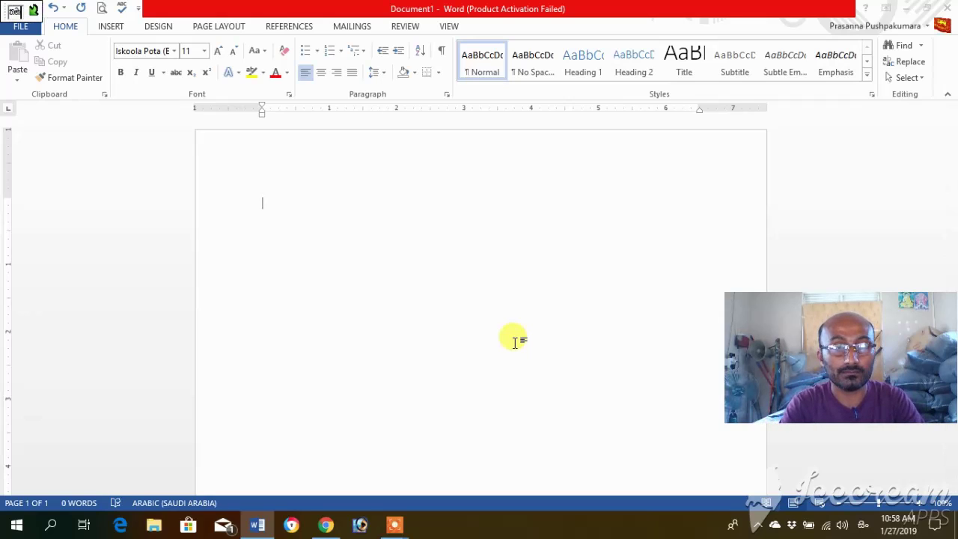
# Type the sender's name and address and the recipient's name and address lines in Sinhala
pyautogui.write('කමා ගේ')
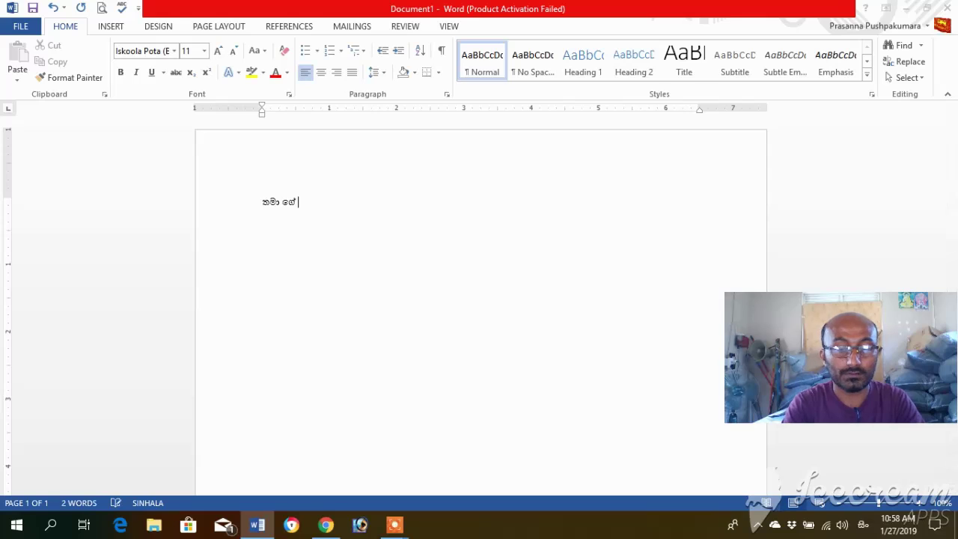
pyautogui.write(' නම ')
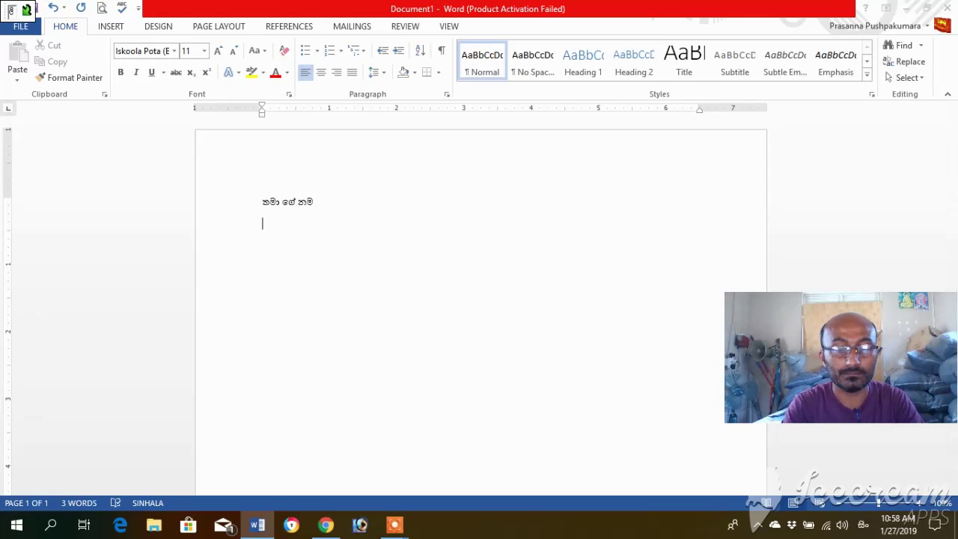
pyautogui.write('ලිපිනය')
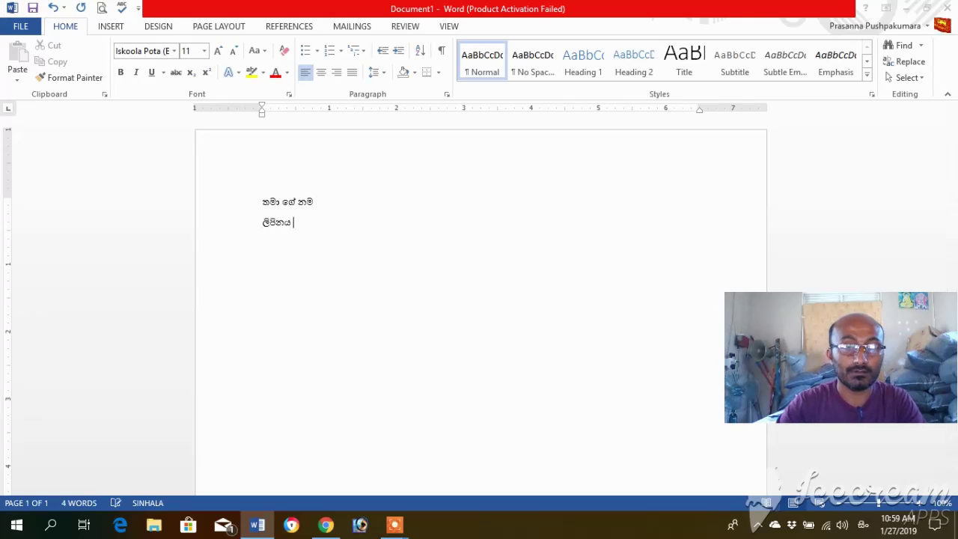
pyautogui.click(514, 337)
pyautogui.press('Return')
pyautogui.press('Return')
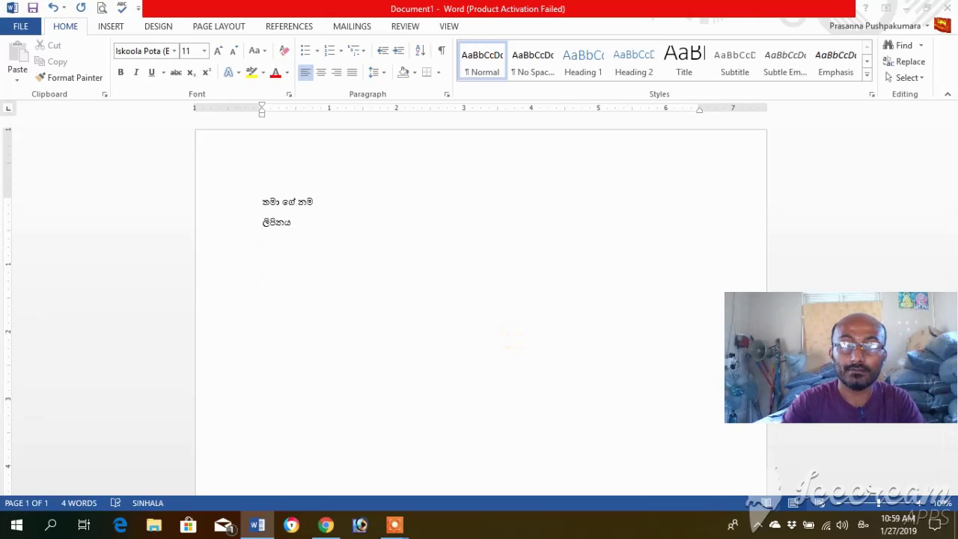
pyautogui.click(263, 242)
pyautogui.click(263, 263)
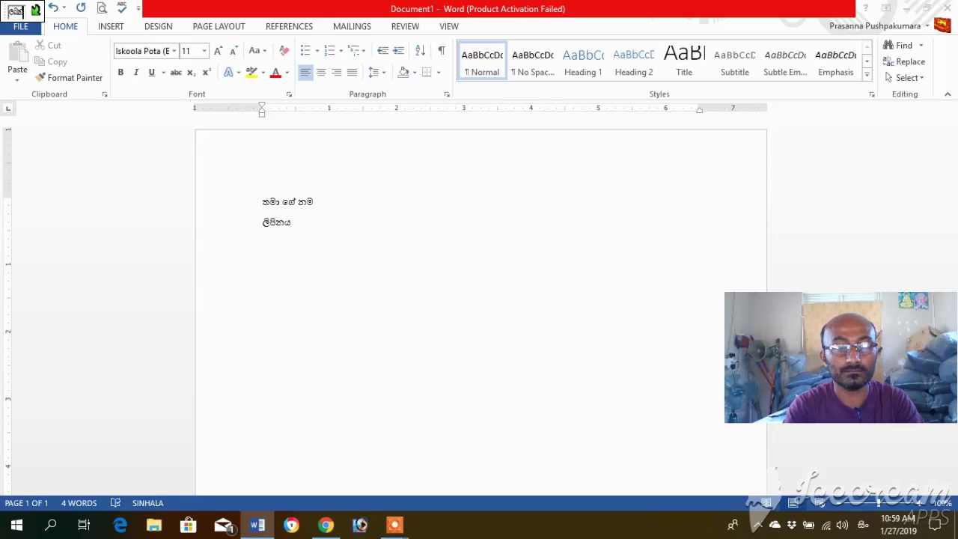
pyautogui.write('ෙමන්න')
pyautogui.press('BackSpace')
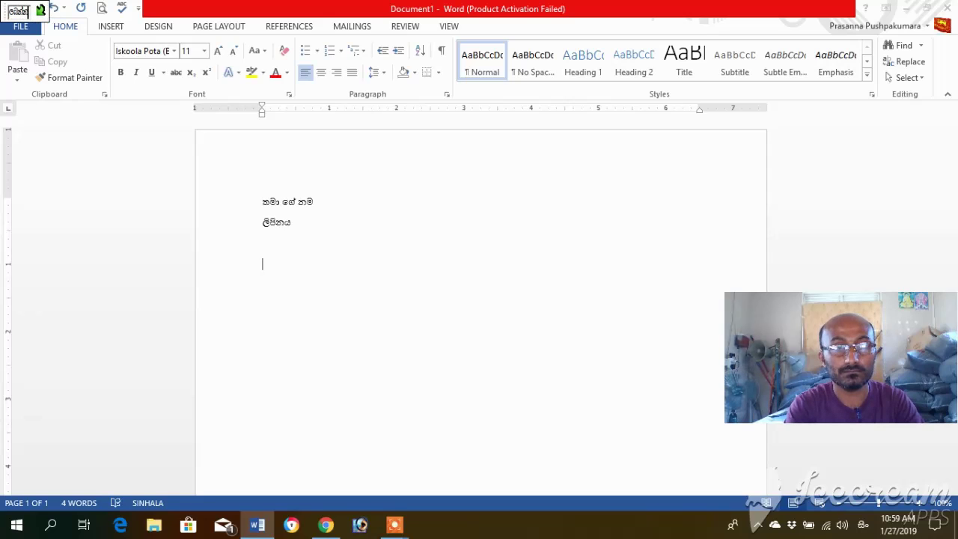
pyautogui.write('න')
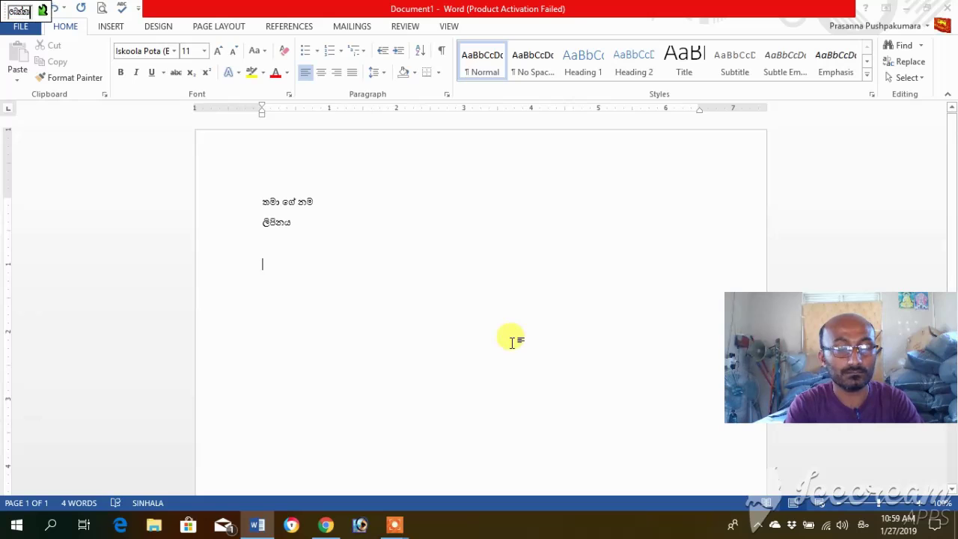
pyautogui.write('ලබන්නාගේ ')
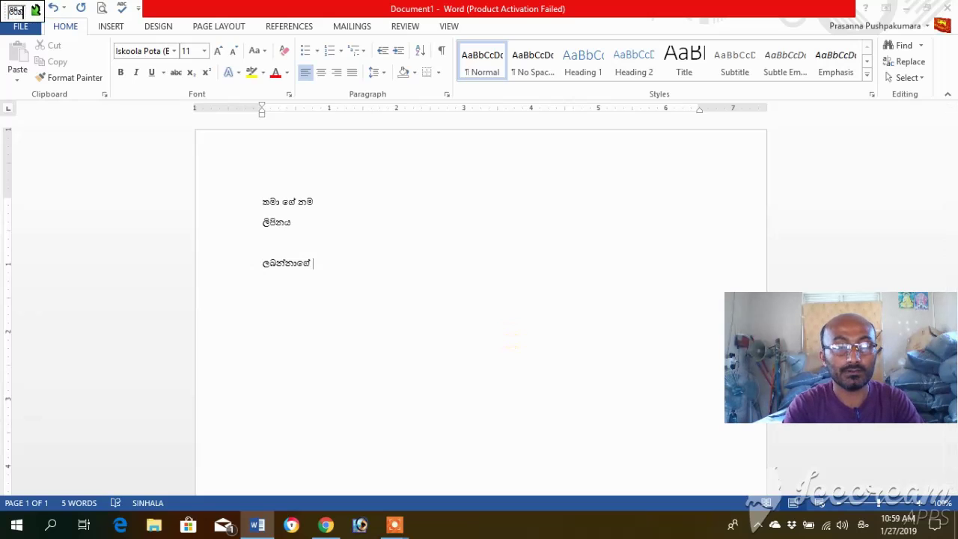
pyautogui.write('ලිපිනය')
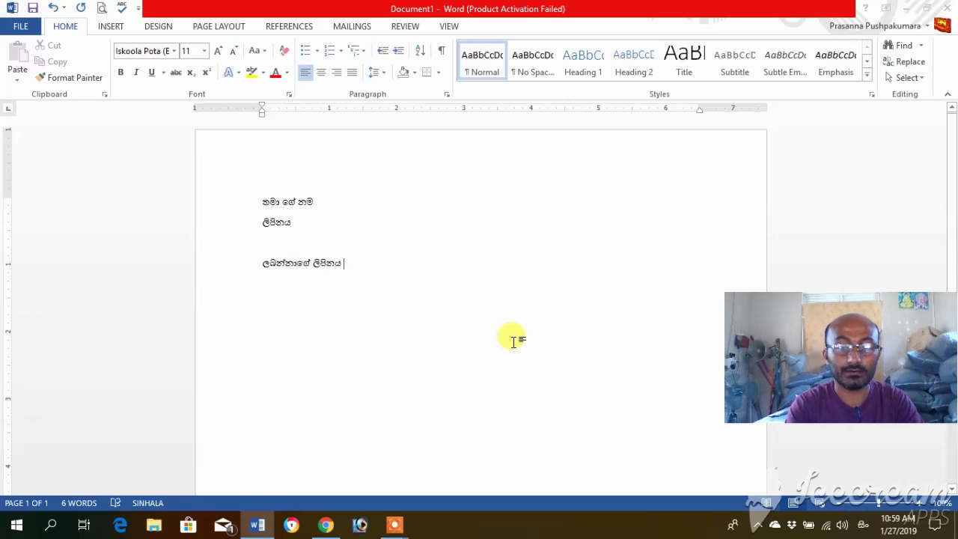
pyautogui.press('BackSpace')
pyautogui.press('BackSpace')
pyautogui.press('BackSpace')
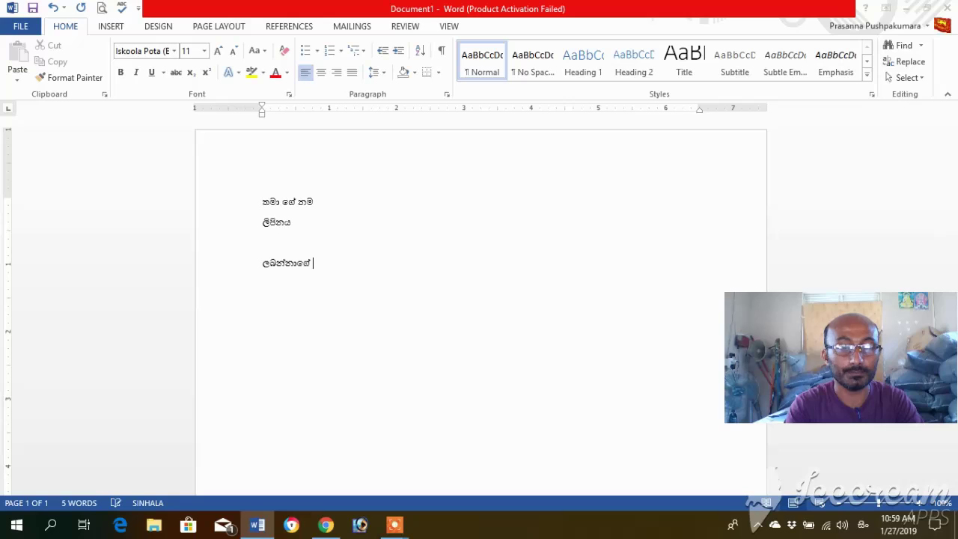
pyautogui.write('නම')
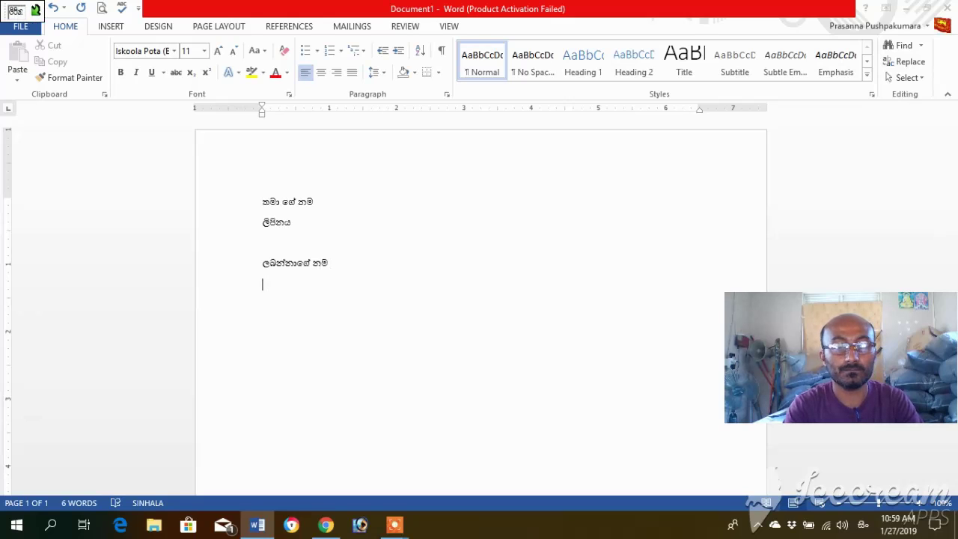
pyautogui.write('ලිපිනය')
pyautogui.press('Return')
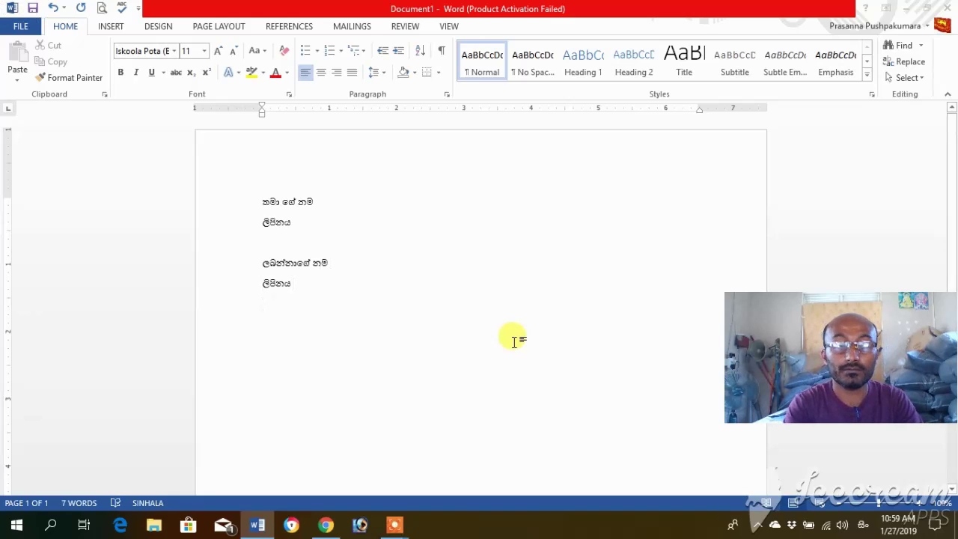
# Type the salutation මහත්මයානෙනි /මහත්මියනි and start a new line below it
pyautogui.write('dina')
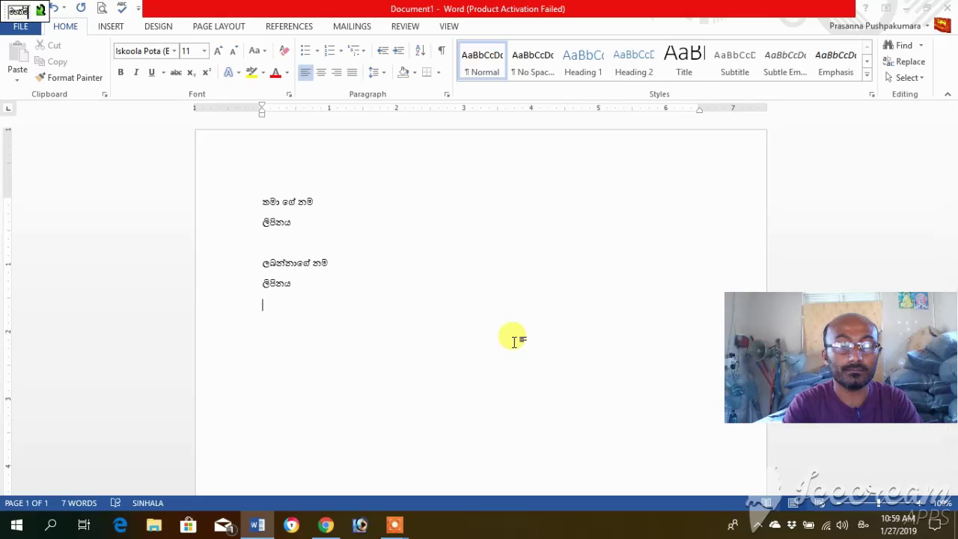
pyautogui.write('ya')
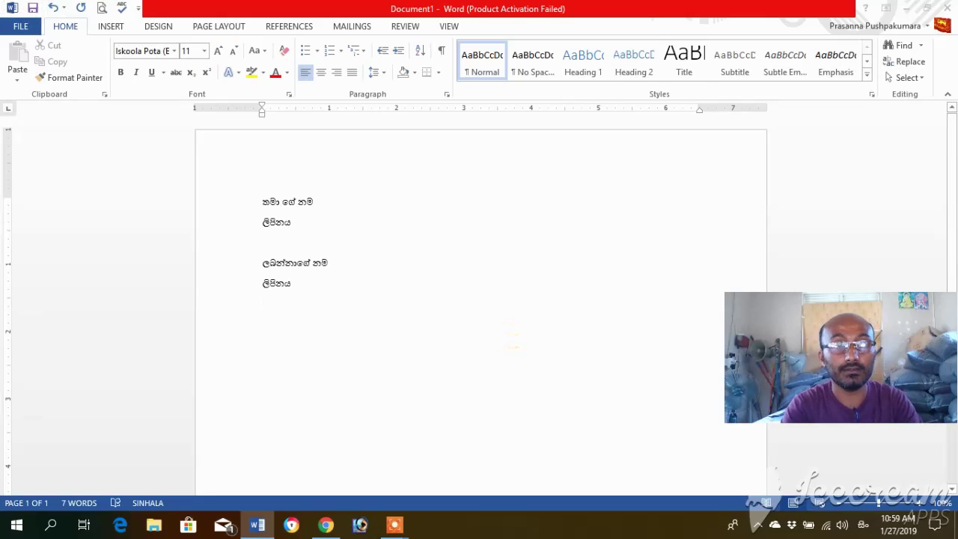
pyautogui.press('space')
pyautogui.write('/')
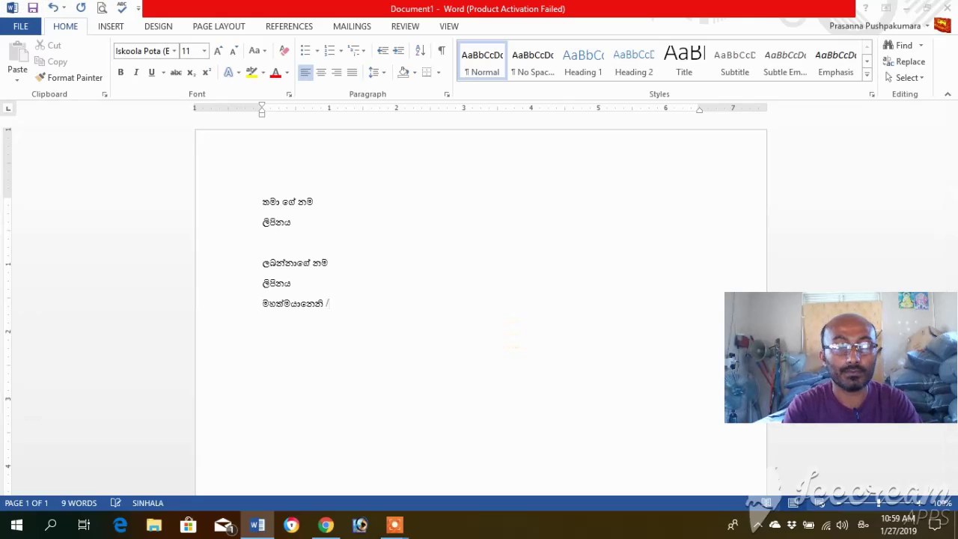
pyautogui.write('mahath')
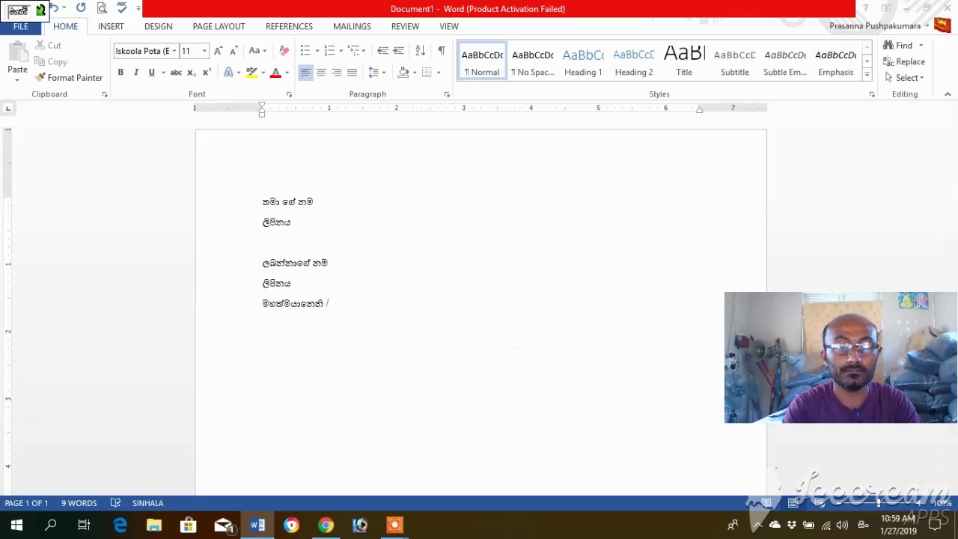
pyautogui.write('miyani')
pyautogui.press('space')
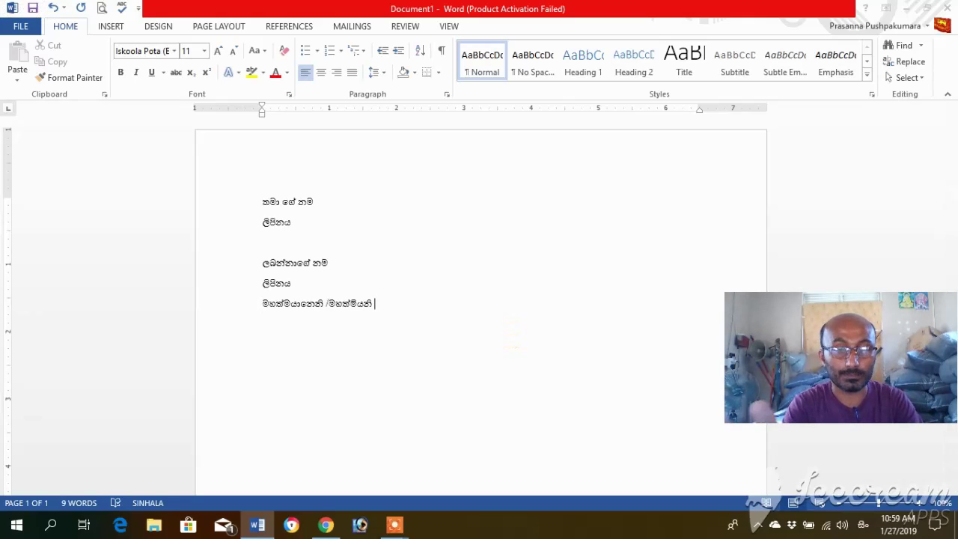
pyautogui.press('Return')
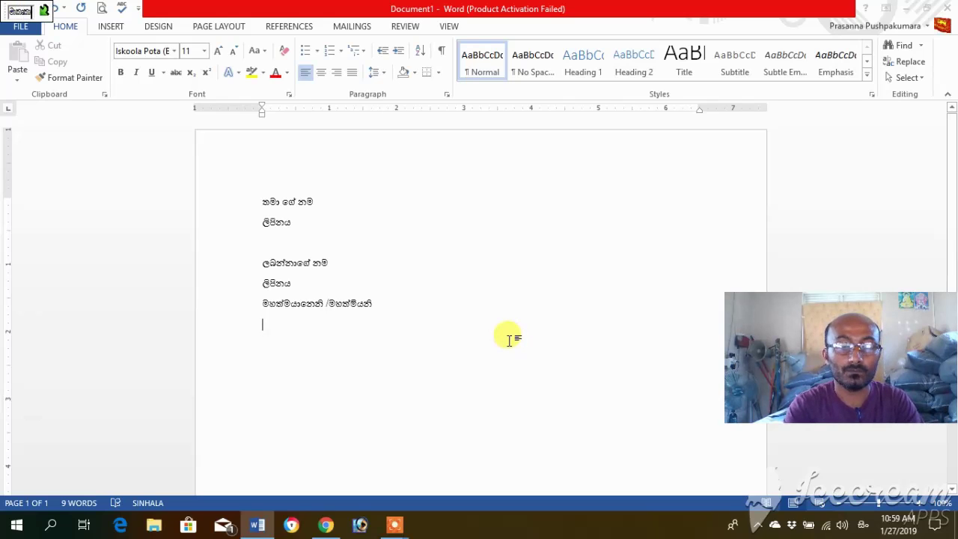
# Type the subject word මාතෘකාව, fixing a typo, followed by the line මාතෘකාවට අදාල ලිපිය
pyautogui.write('මාතෘකාව')
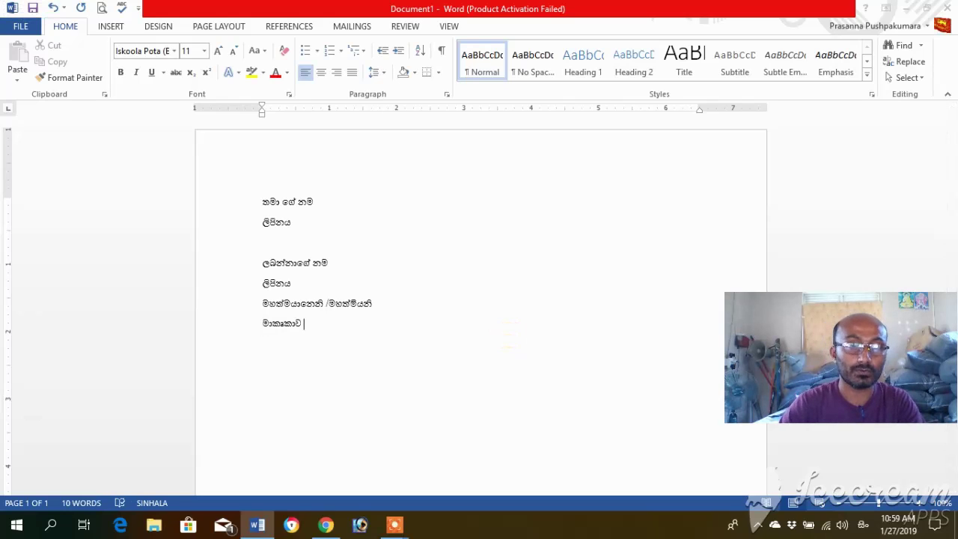
pyautogui.press('BackSpace')
pyautogui.press('BackSpace')
pyautogui.press('BackSpace')
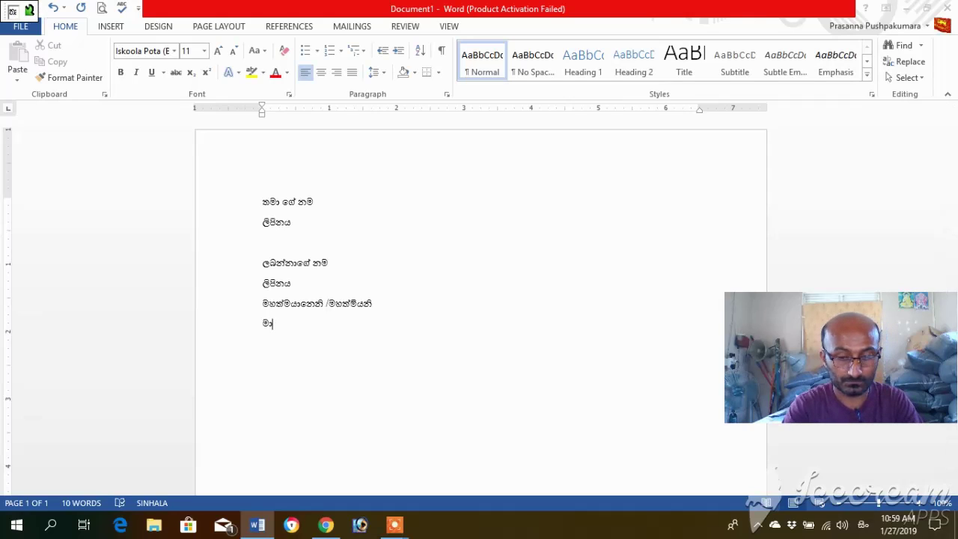
pyautogui.write('තෘකාව')
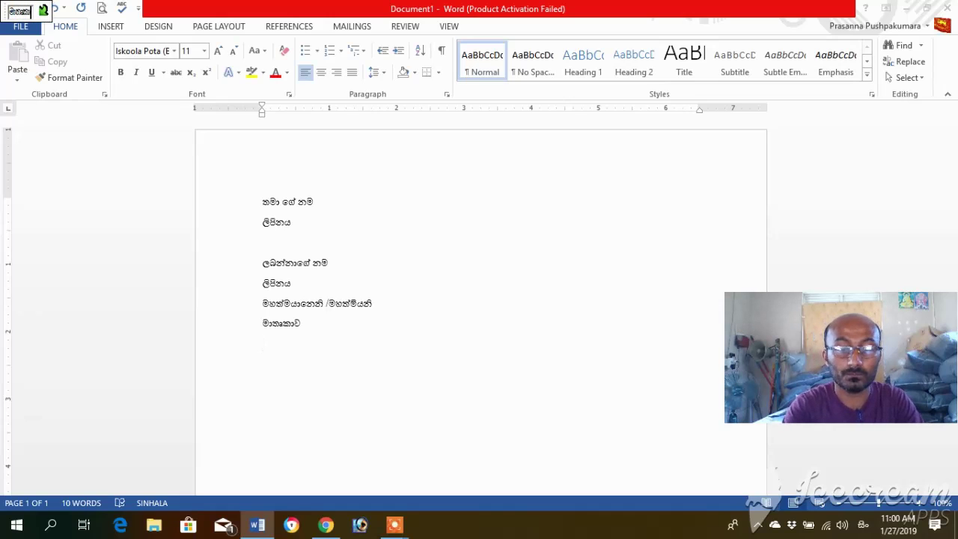
pyautogui.write('මාතෘකාවට අදාල ')
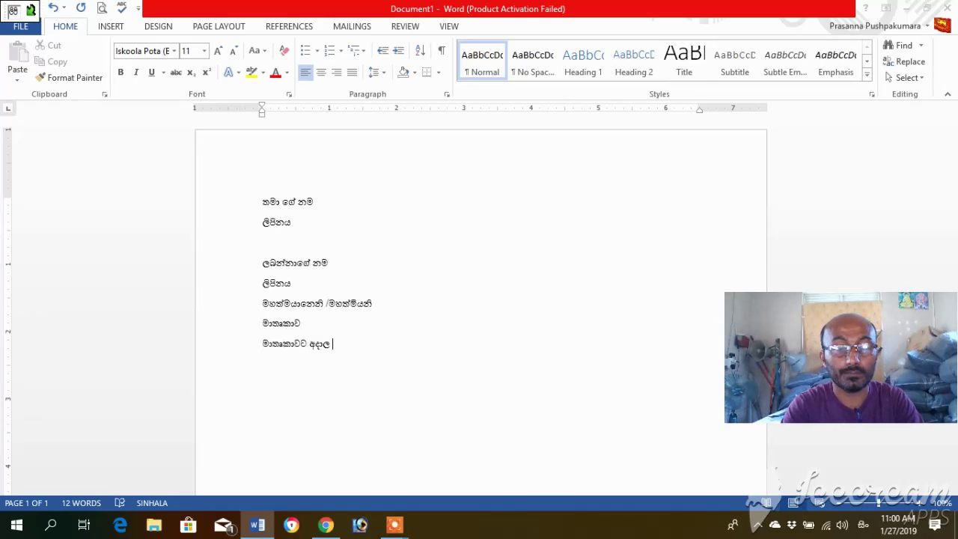
pyautogui.write('ලිපිය')
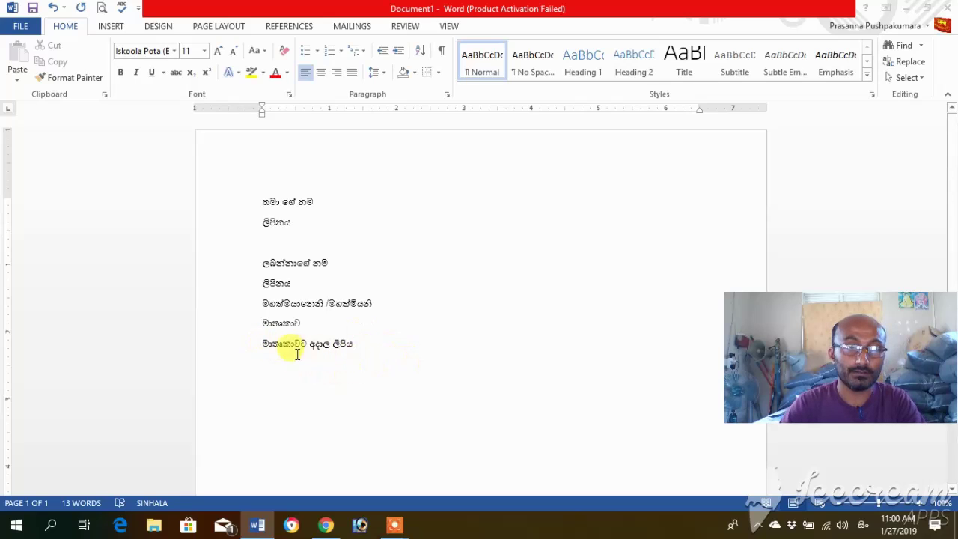
# Highlight the line මාතෘකාවට අදාල ලිපිය in yellow
pyautogui.click(253, 344)
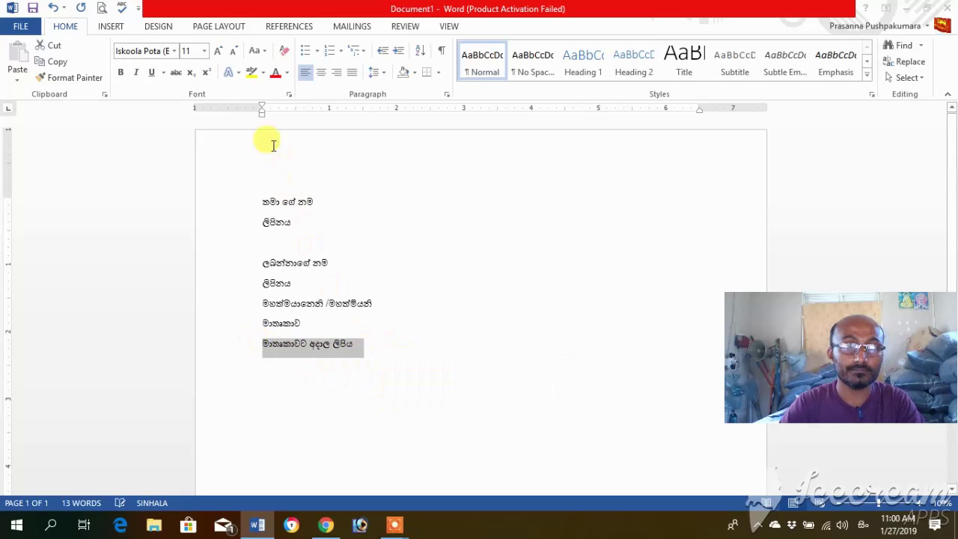
pyautogui.click(252, 73)
pyautogui.click(397, 353)
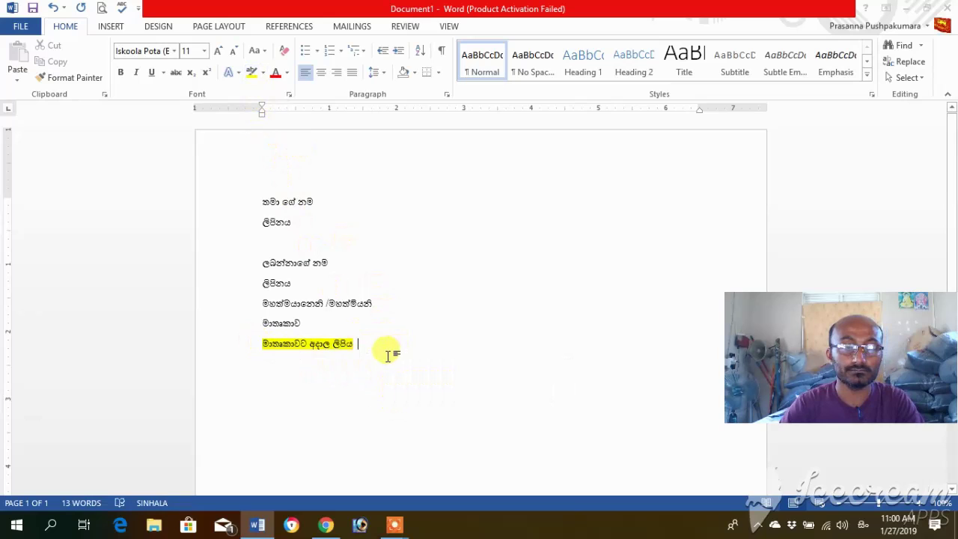
# Add the closing අත්සන on a line below the highlighted text
pyautogui.hotkey('alt', 'shift')
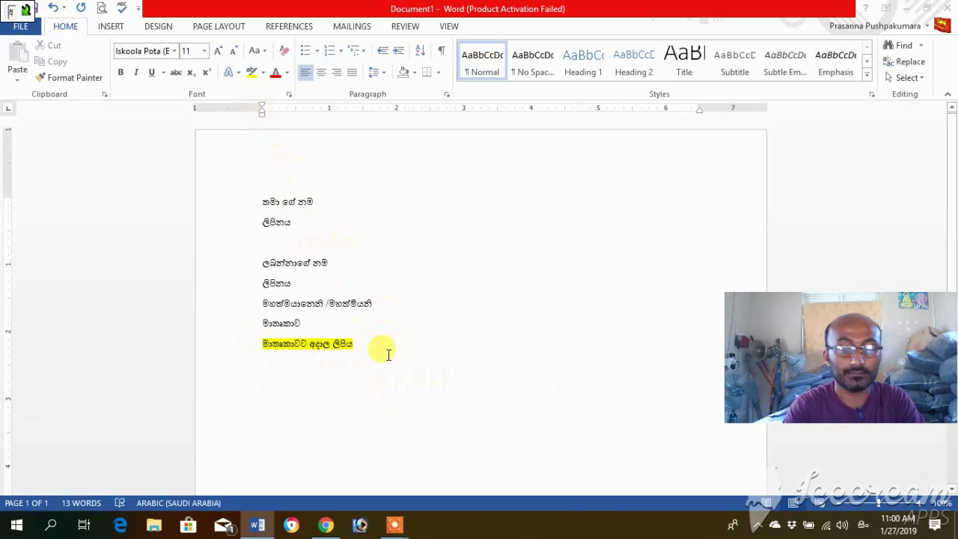
pyautogui.hotkey('alt', 'shift')
pyautogui.write('අත්සන')
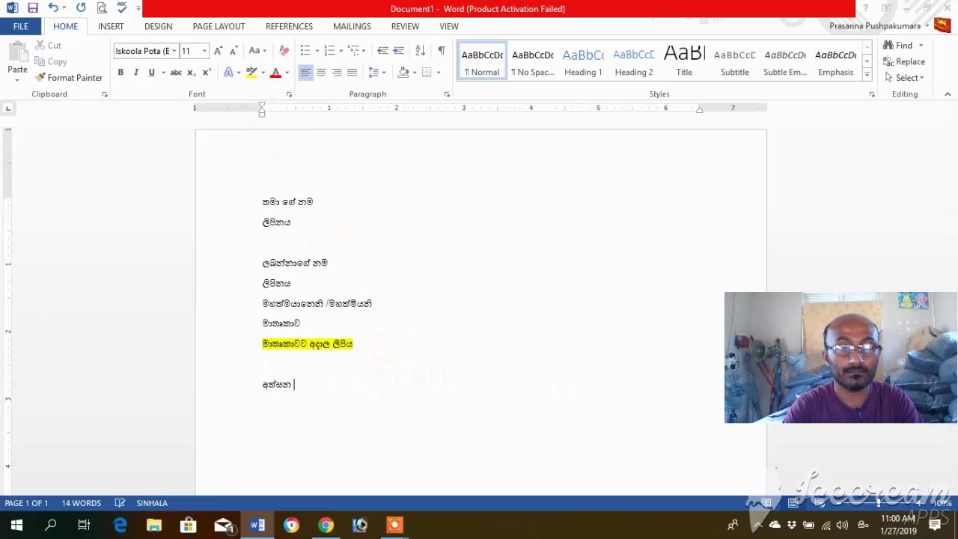
pyautogui.click(261, 340)
# Make the subject word මාතෘකාව bold, underlined and 12 pt
pyautogui.moveTo(263, 324); pyautogui.dragTo(300, 323)
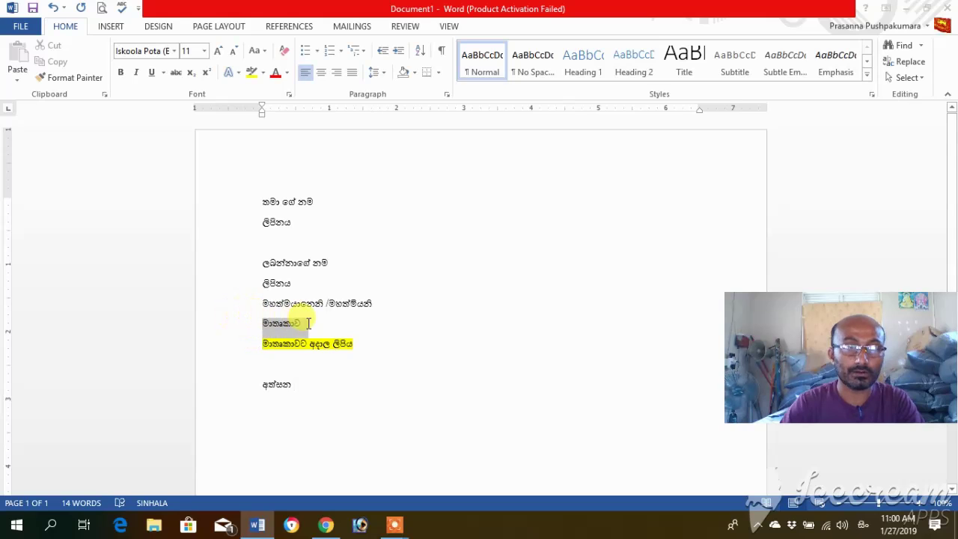
pyautogui.click(150, 73)
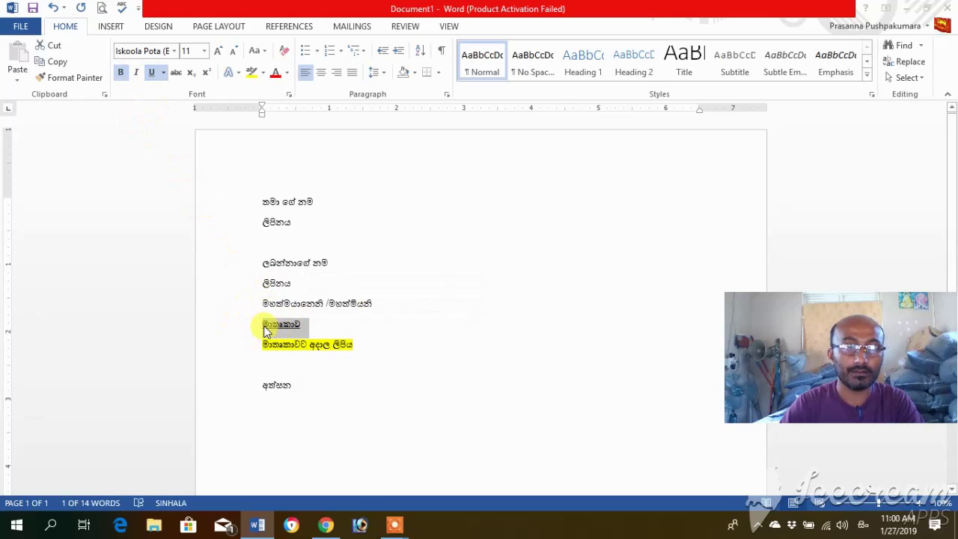
pyautogui.click(190, 52)
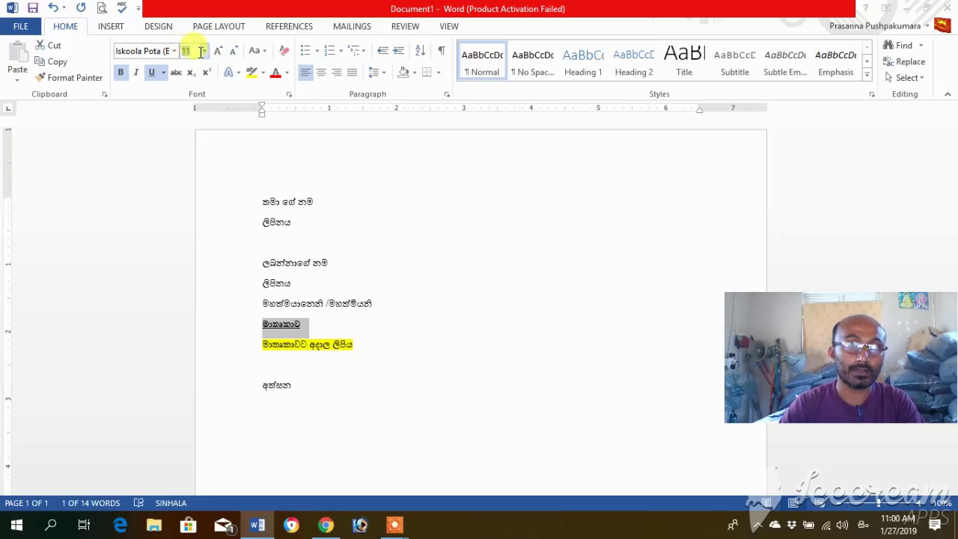
pyautogui.click(204, 52)
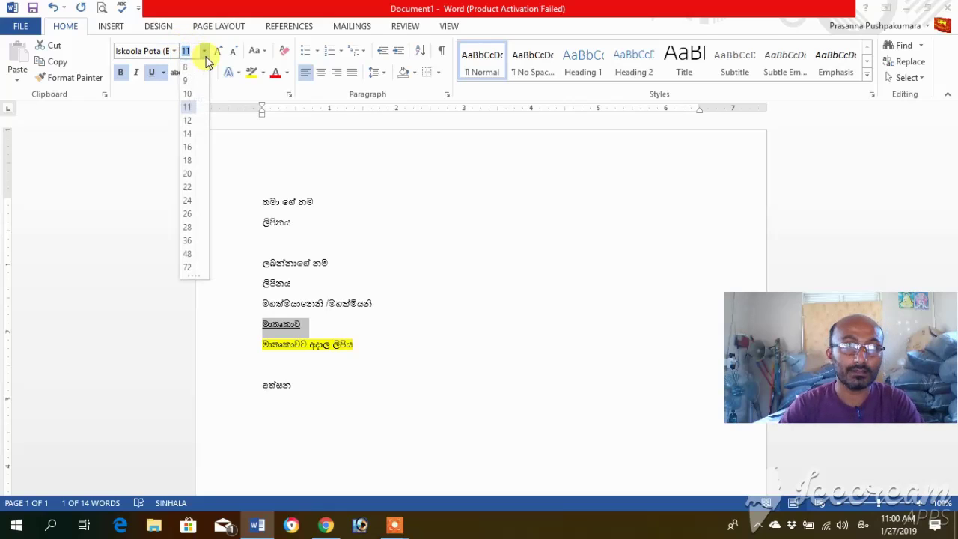
pyautogui.click(196, 120)
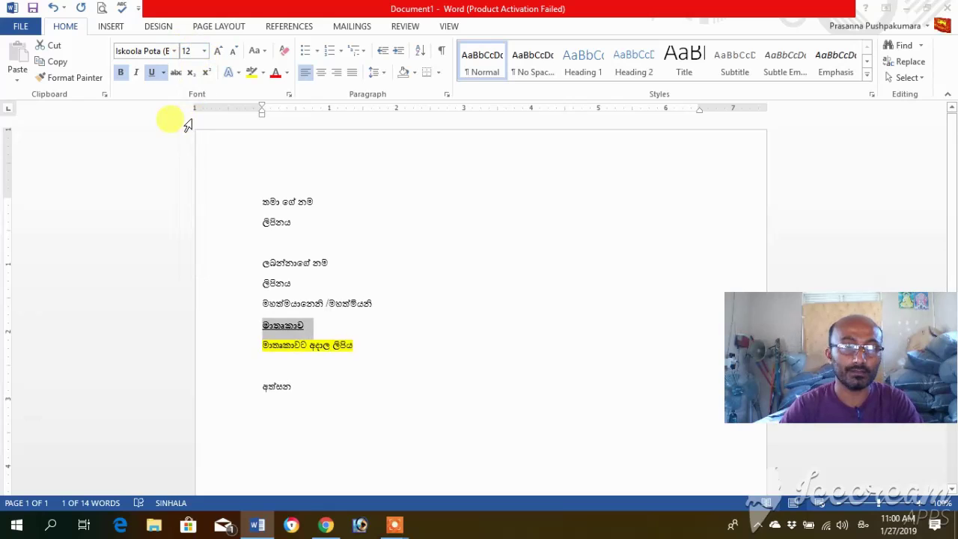
# Insert blank lines before අත්සන and above the subject line මාතෘකාව
pyautogui.click(266, 344)
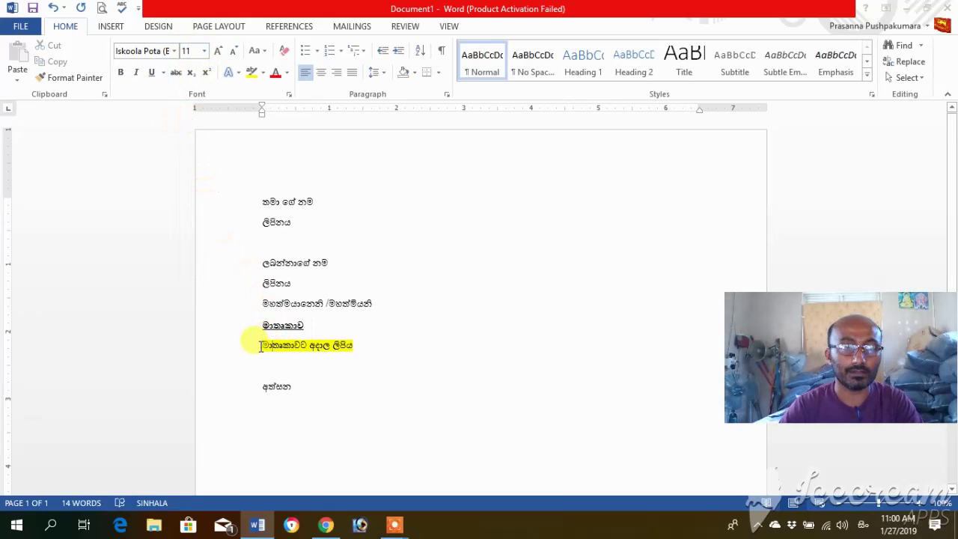
pyautogui.moveTo(266, 344); pyautogui.dragTo(285, 367)
pyautogui.click(278, 369)
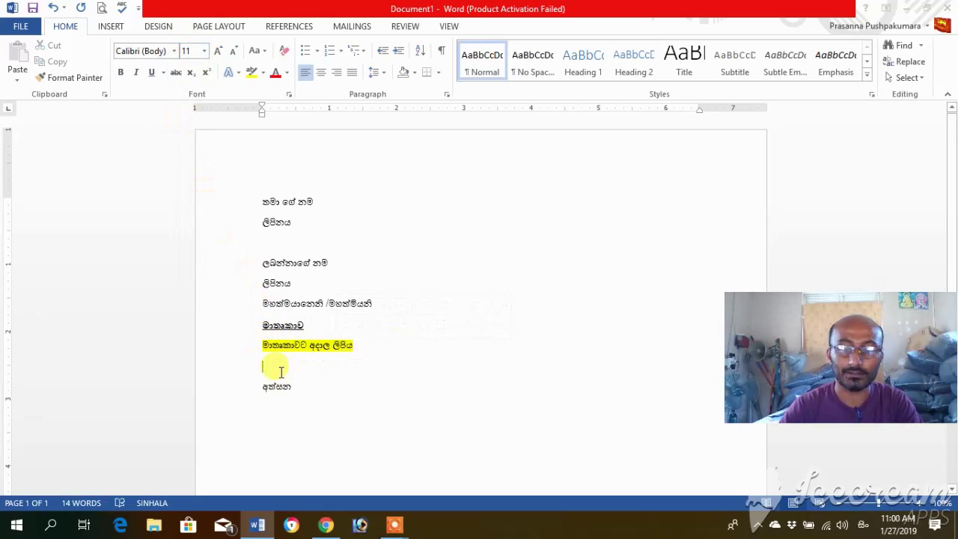
pyautogui.press('Return')
pyautogui.press('Return')
pyautogui.hotkey('alt', 'shift')
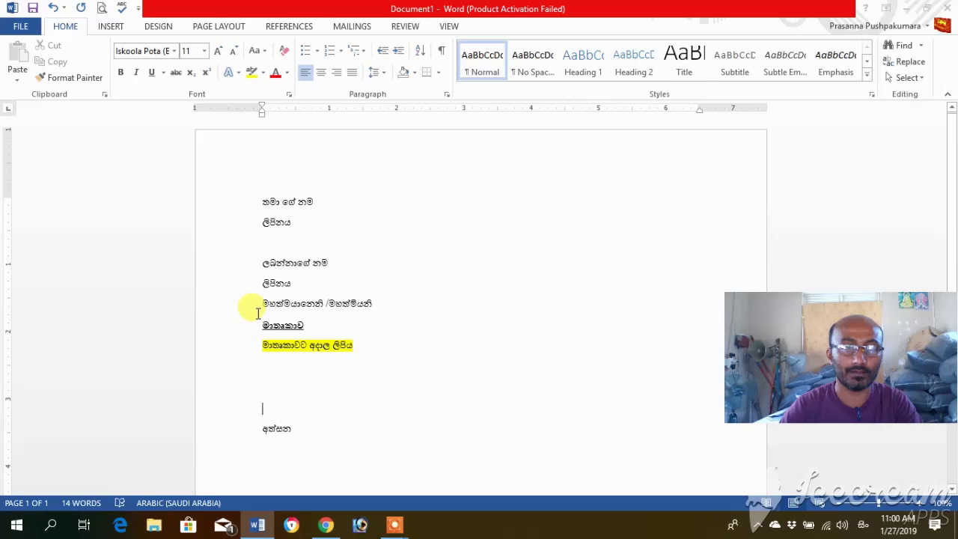
pyautogui.click(260, 320)
pyautogui.press('Return')
pyautogui.press('Return')
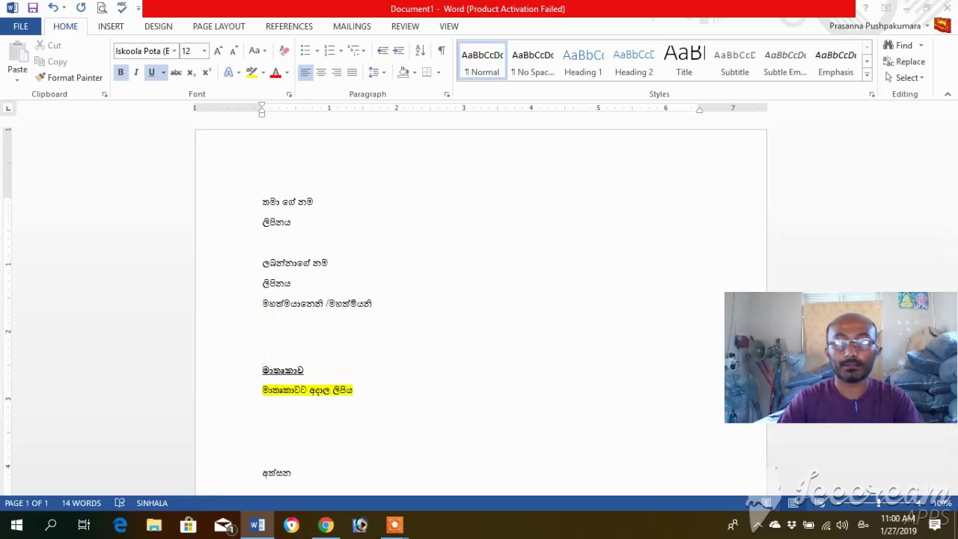